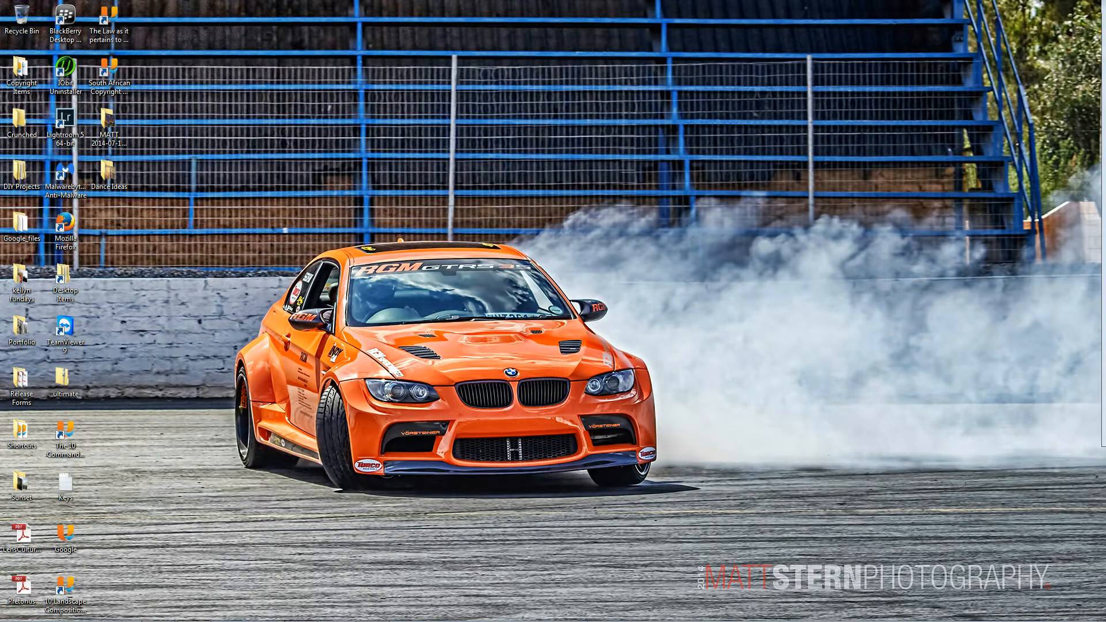
Step: Switch to Photomatix Pro and load the raw file MG Racer at Midvaal (CR2) as a single photo
mouse_move(244, 620)
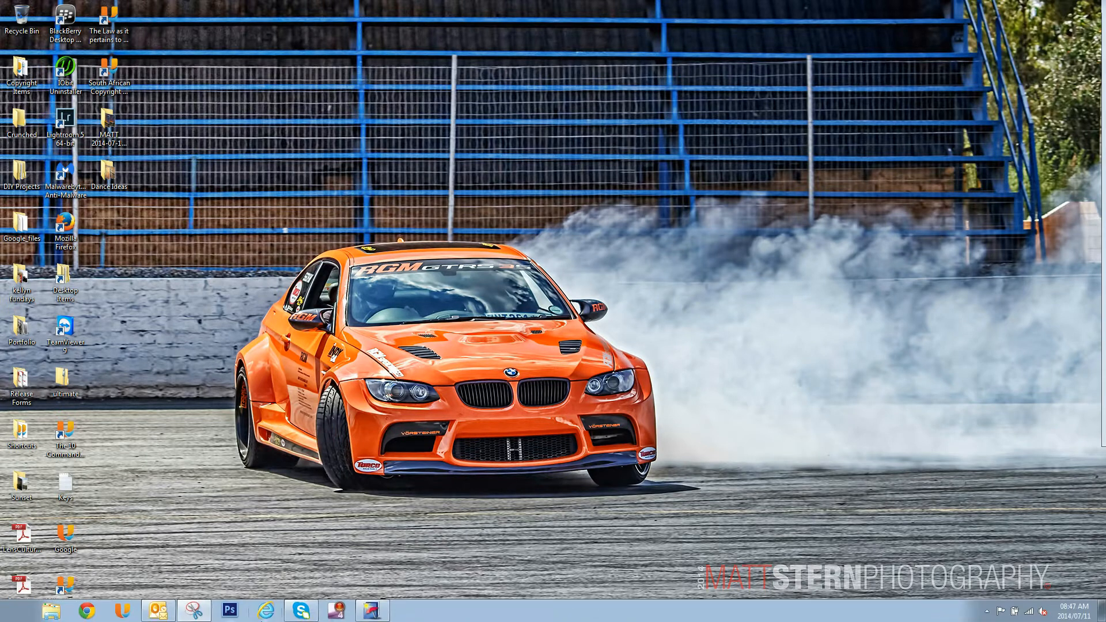
click(372, 610)
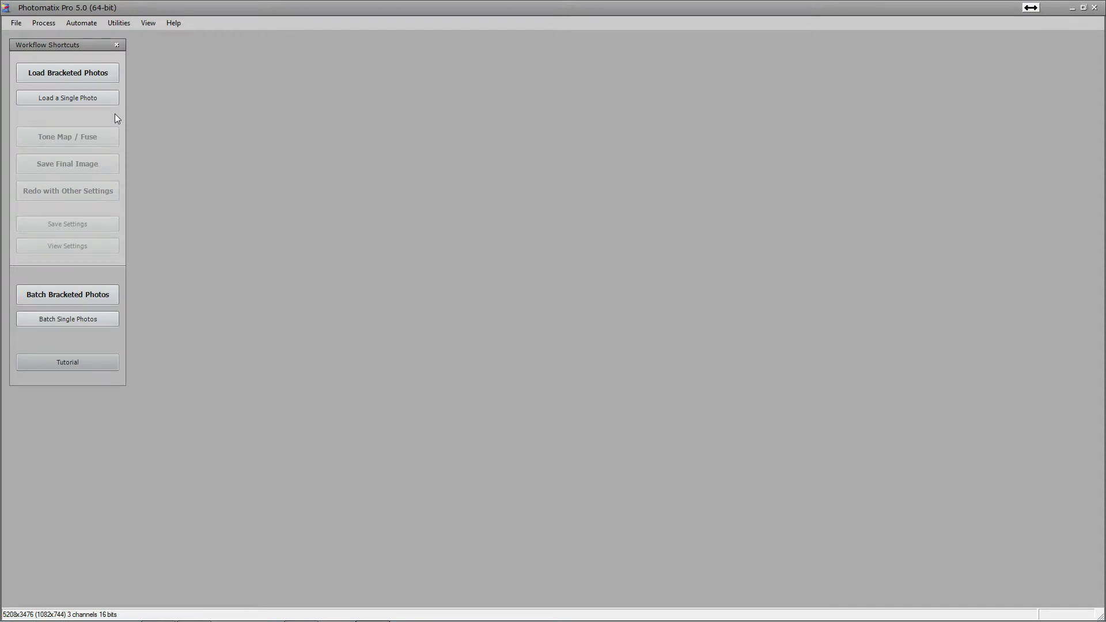
click(65, 98)
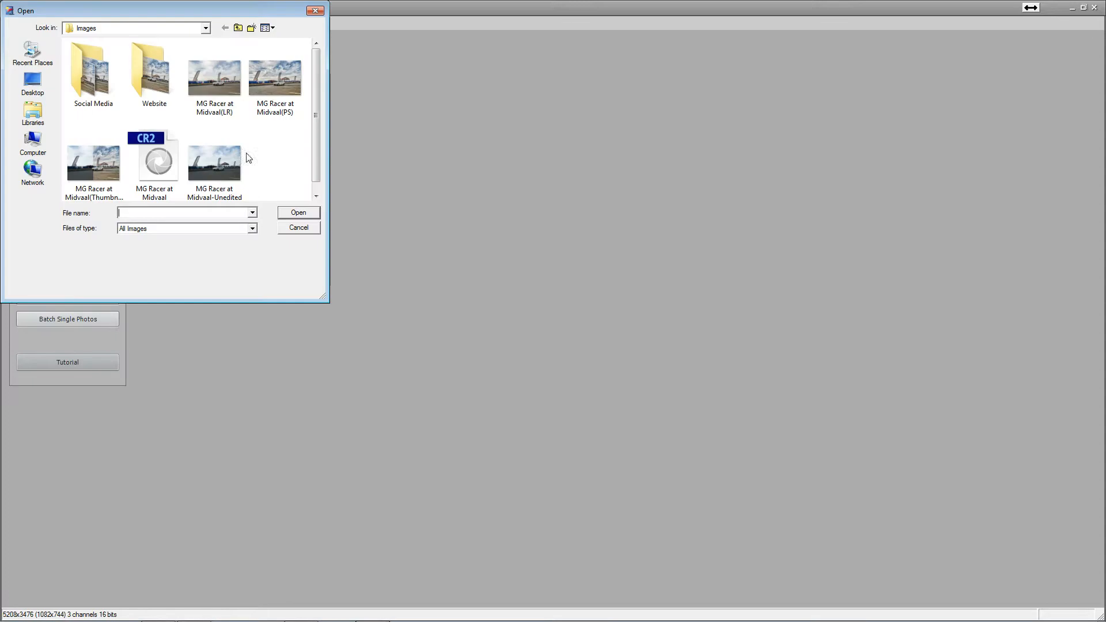
click(156, 167)
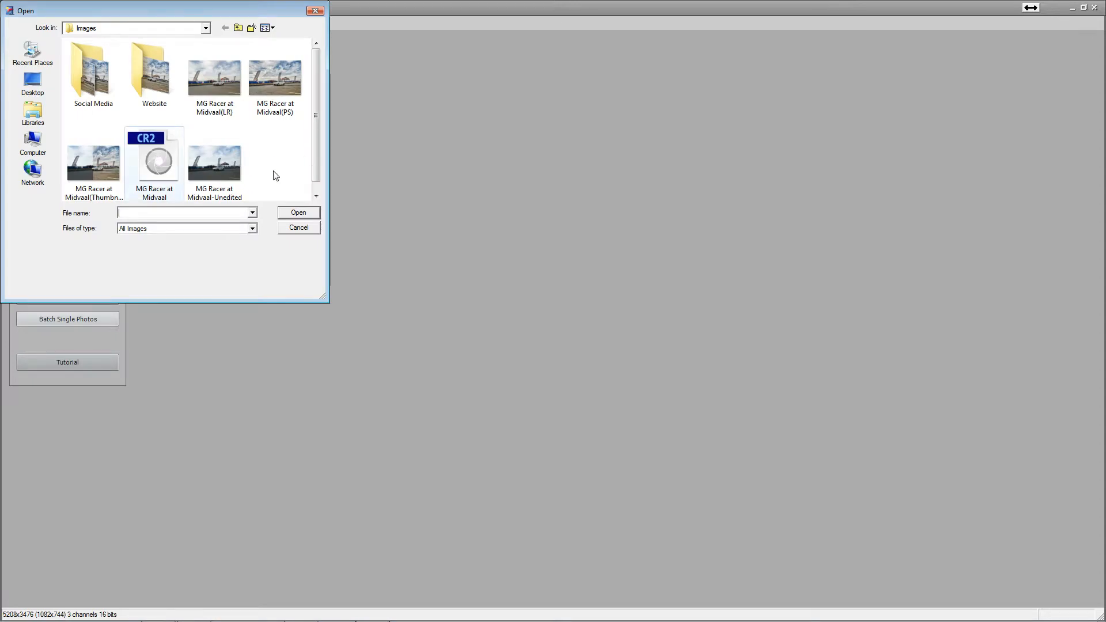
click(299, 214)
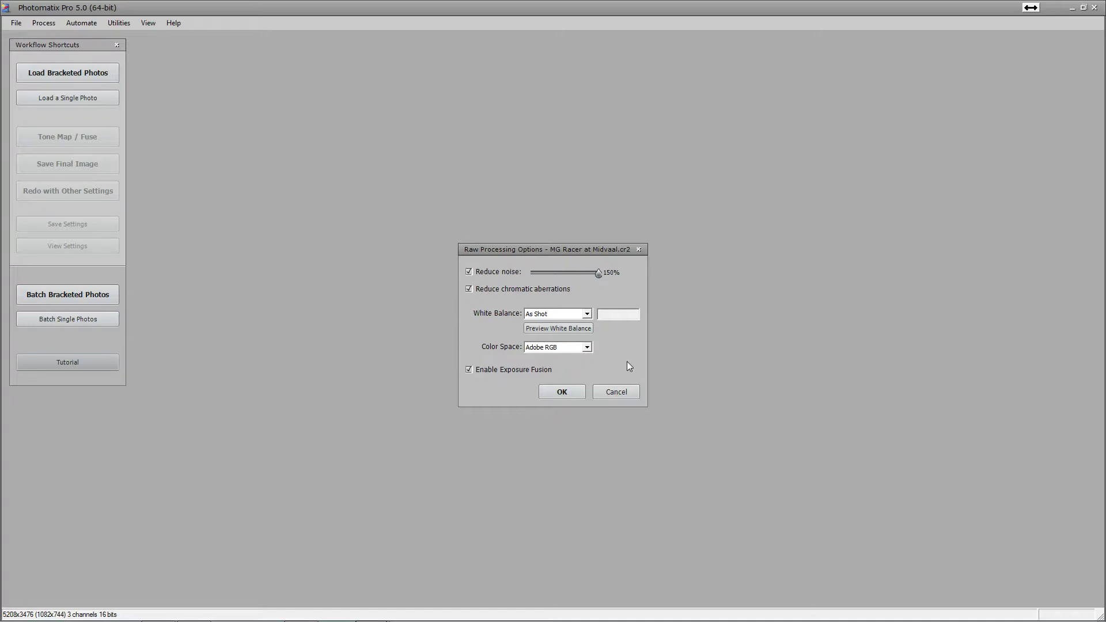
Step: Keep the white balance at As Shot and accept the raw processing options for the photo
click(587, 313)
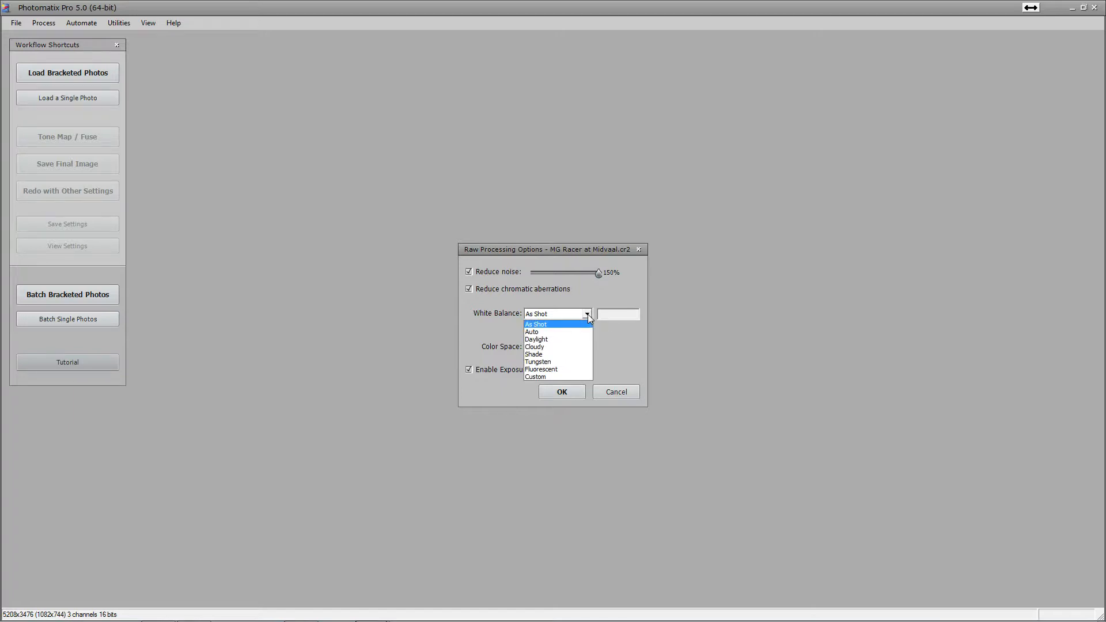
click(588, 313)
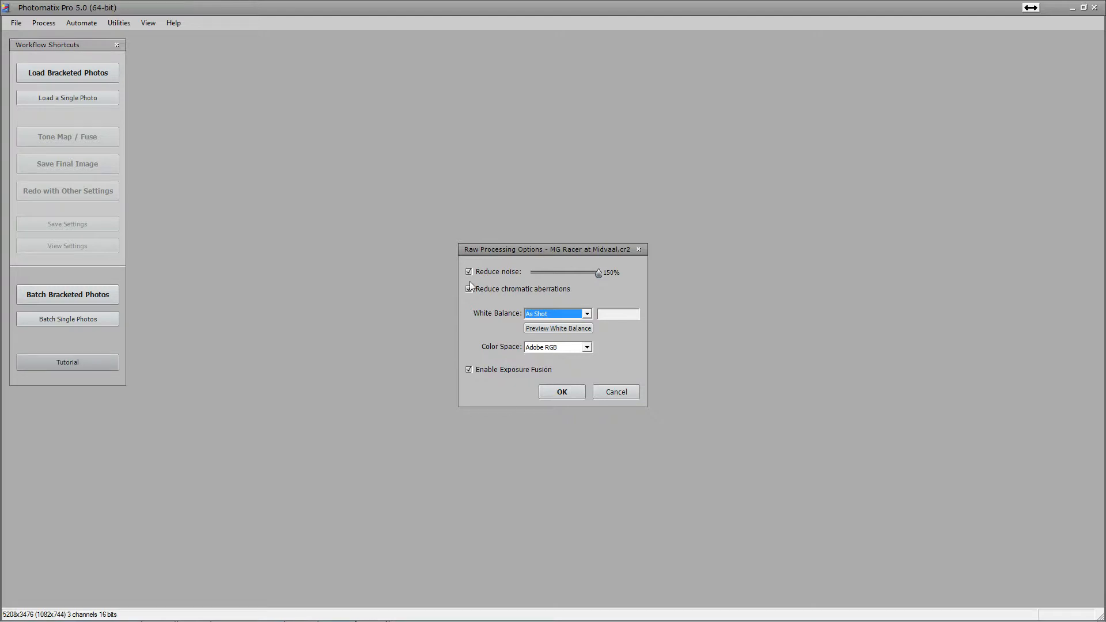
click(562, 392)
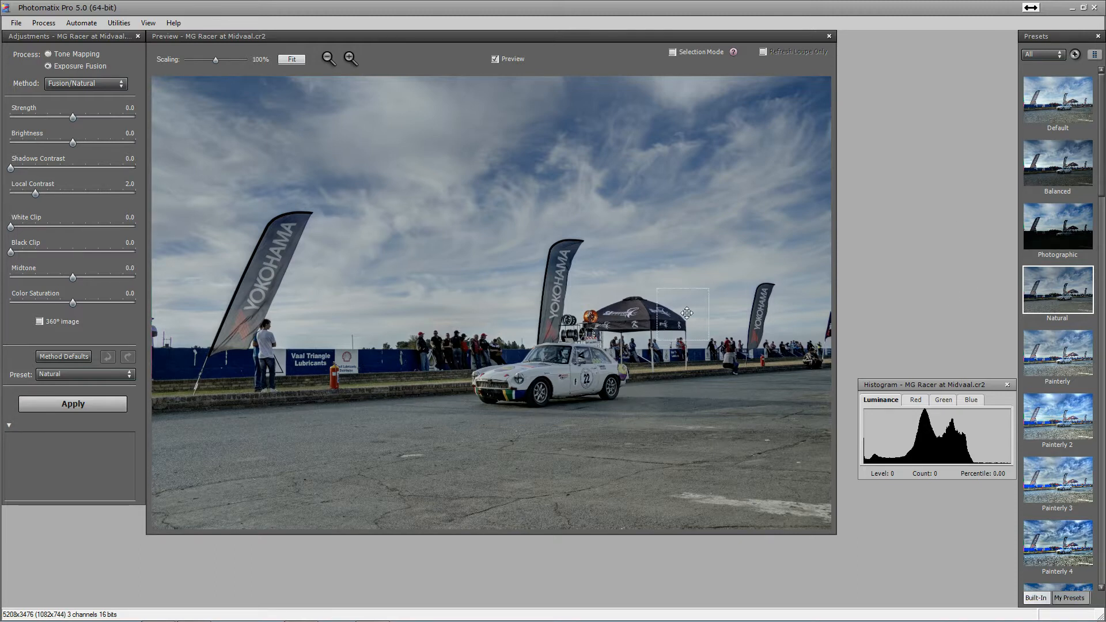
Step: Compare the exposure-fused preview with the original unprocessed photo
click(495, 59)
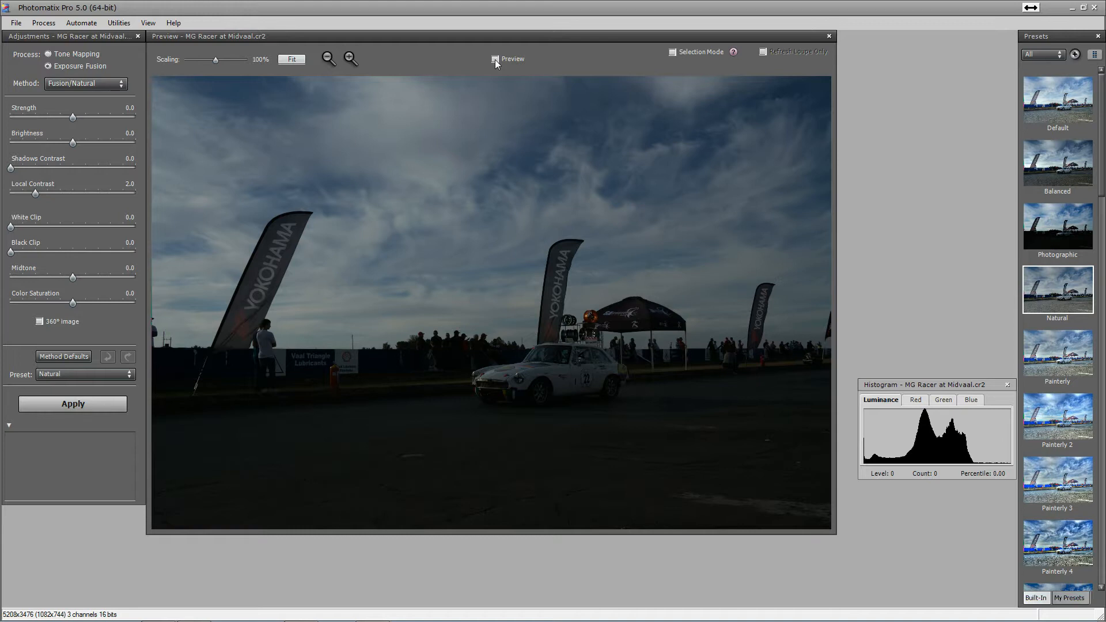
click(495, 60)
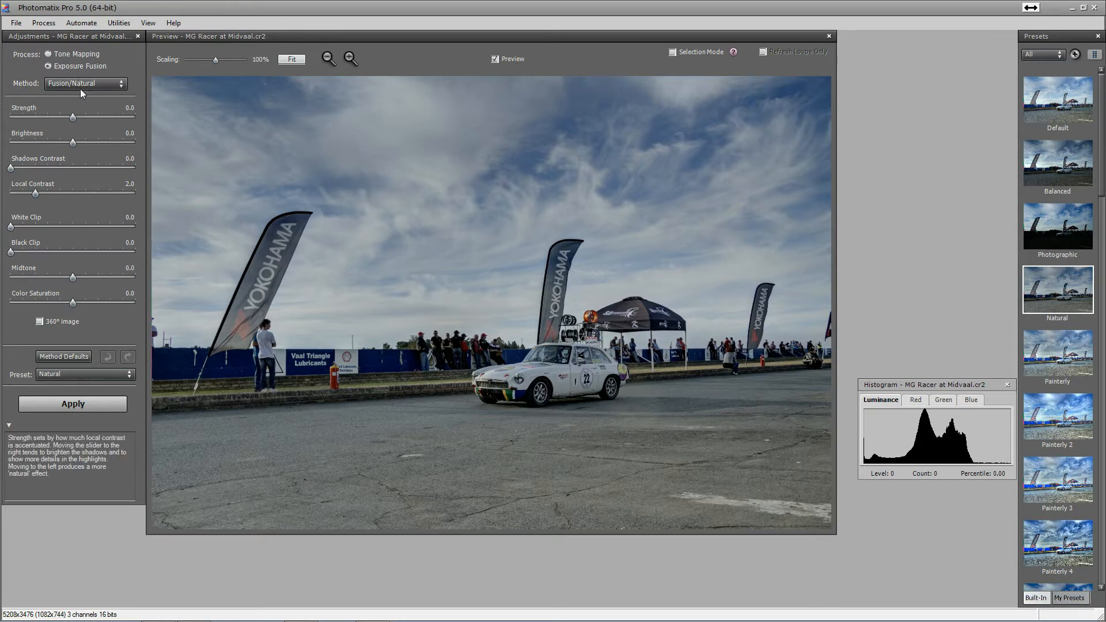
Step: Switch the process to Tone Mapping, with Strength at 100 and Lighting Effects Mode enabled at Medium
click(49, 54)
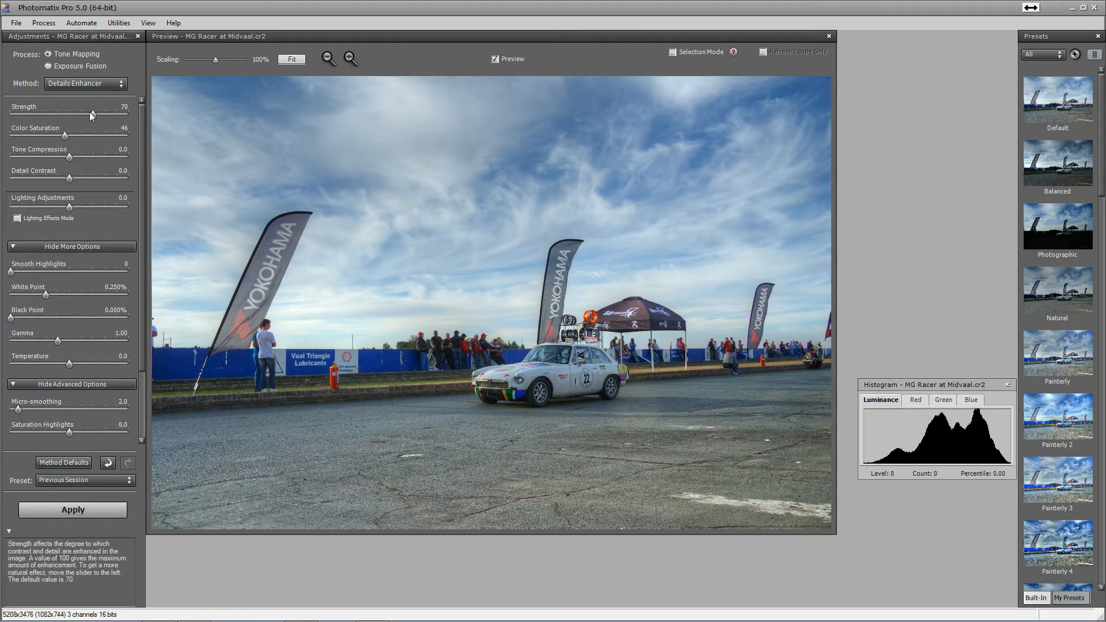
drag(127, 116, 132, 115)
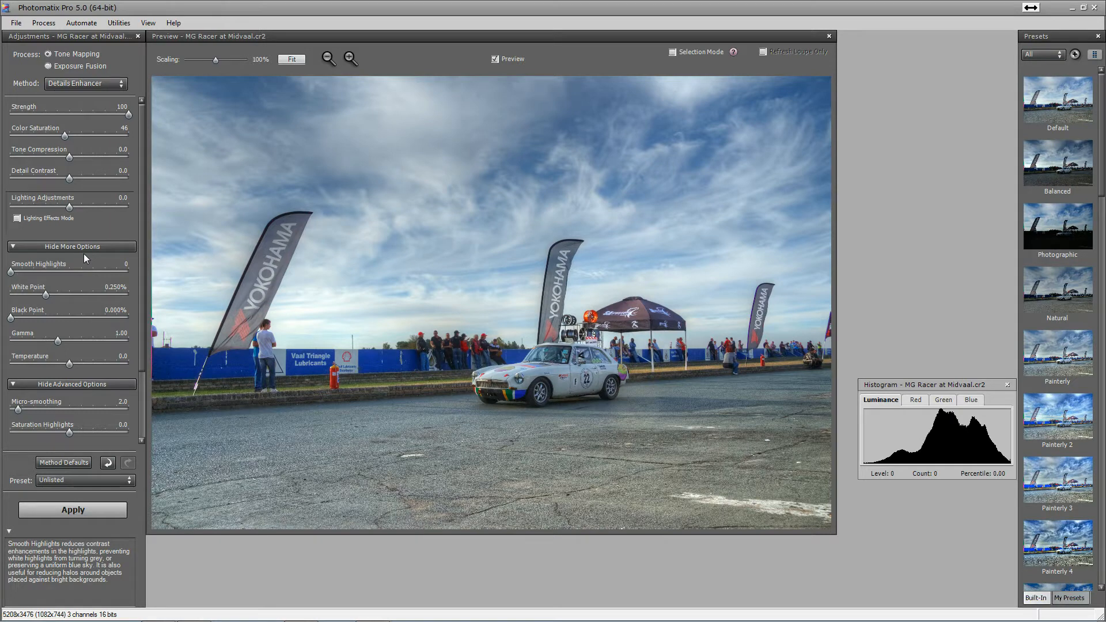
click(17, 218)
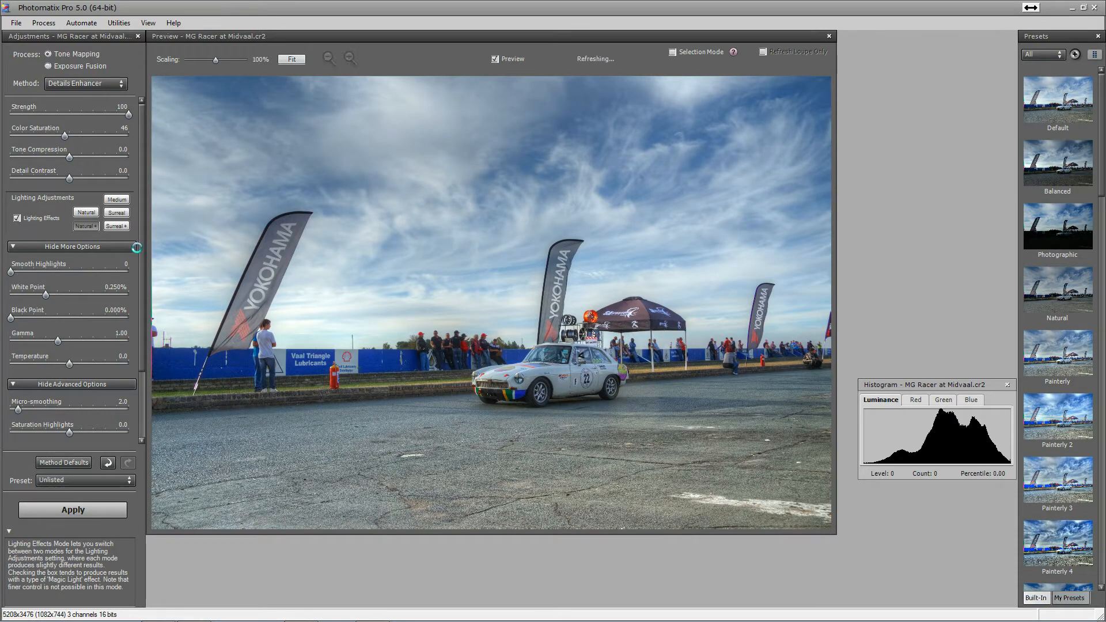
click(117, 200)
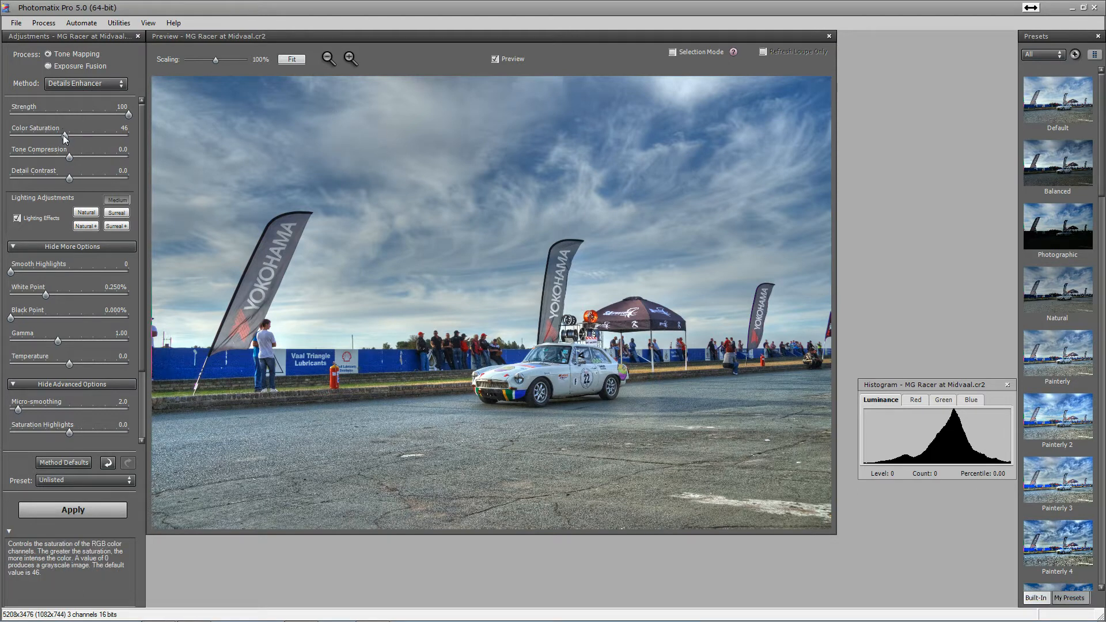
Step: Set Color Saturation to 60 and Tone Compression to -7.0
drag(64, 137, 81, 136)
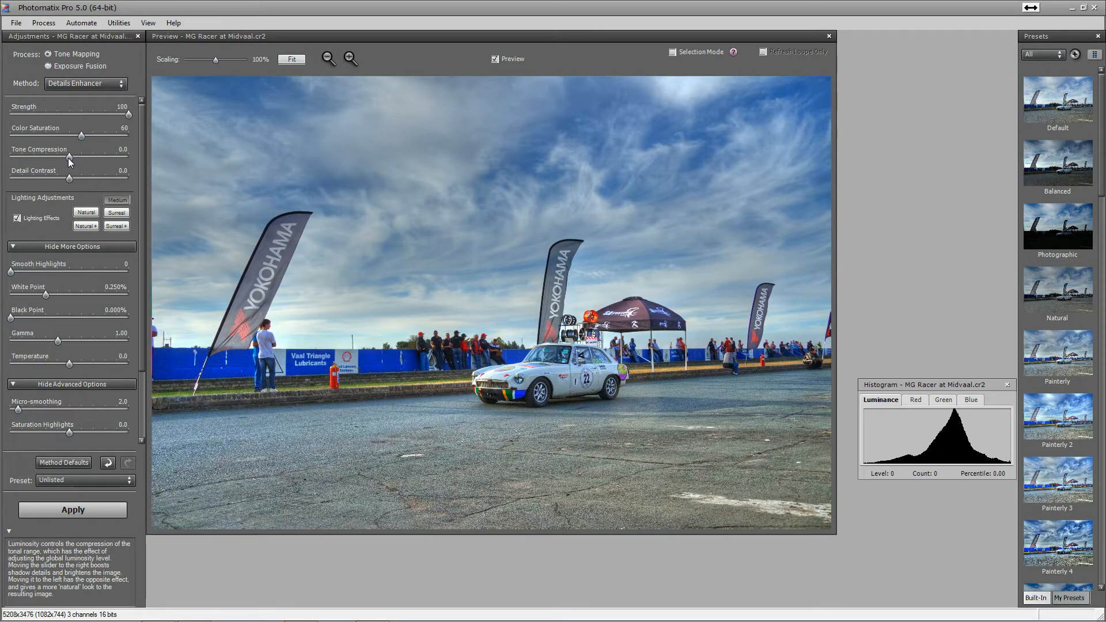
drag(68, 161, 27, 169)
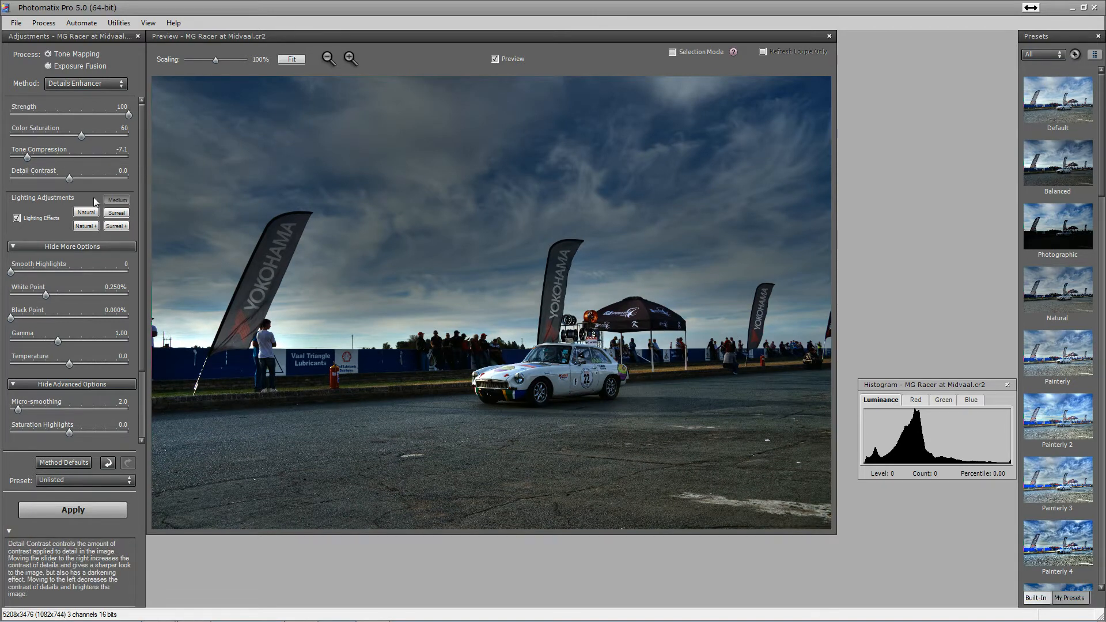
click(29, 159)
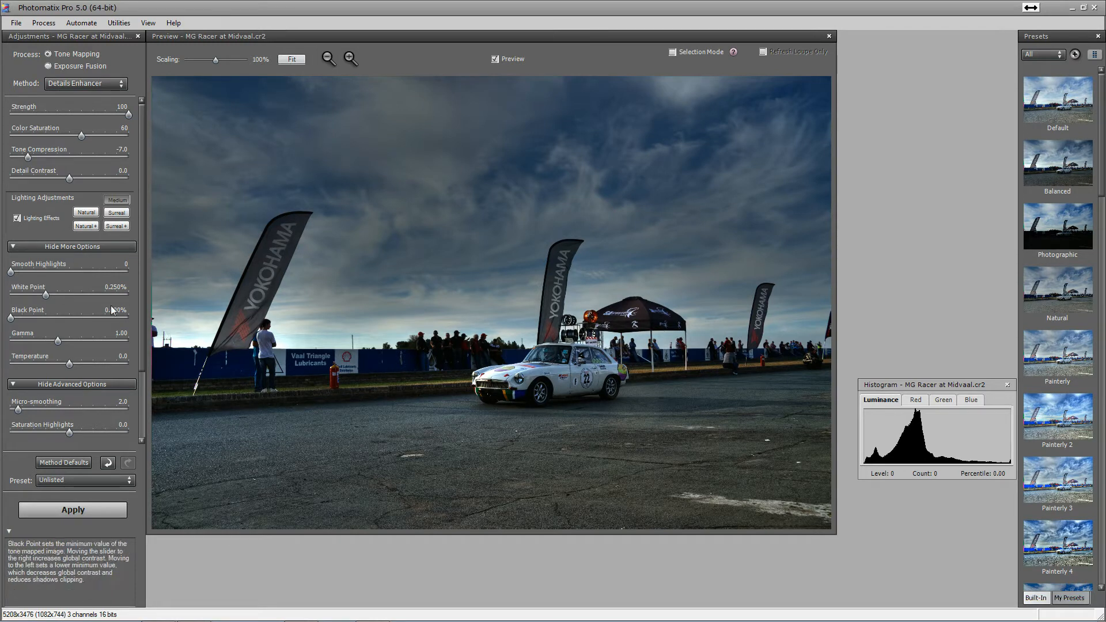
Step: Set Smooth Highlights to 100 and Detail Contrast to -4.0
drag(14, 272, 152, 272)
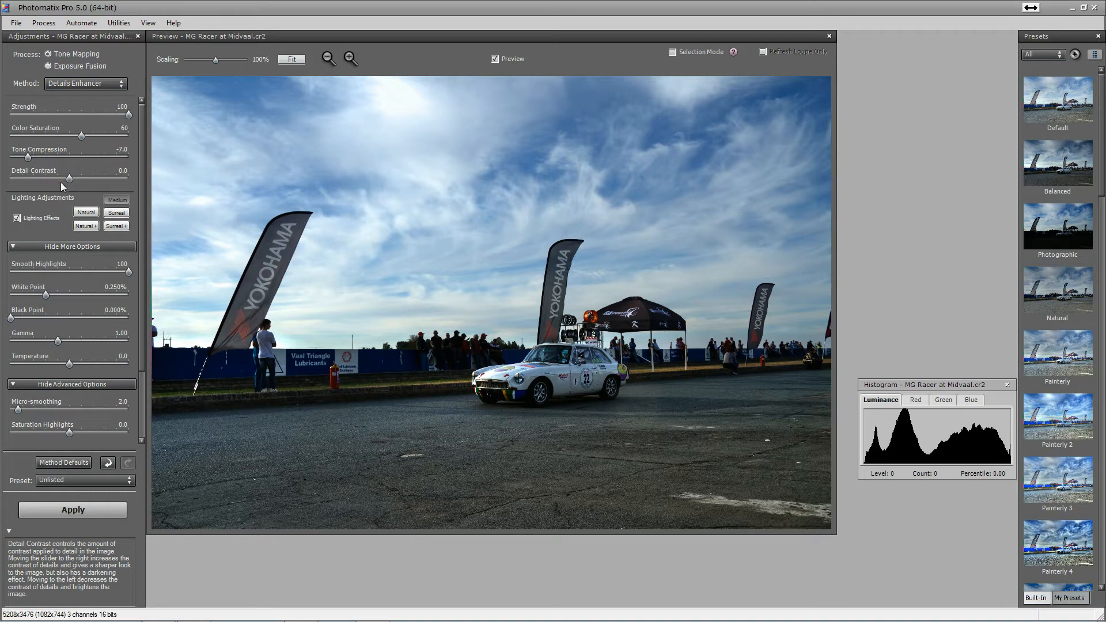
drag(69, 182, 48, 186)
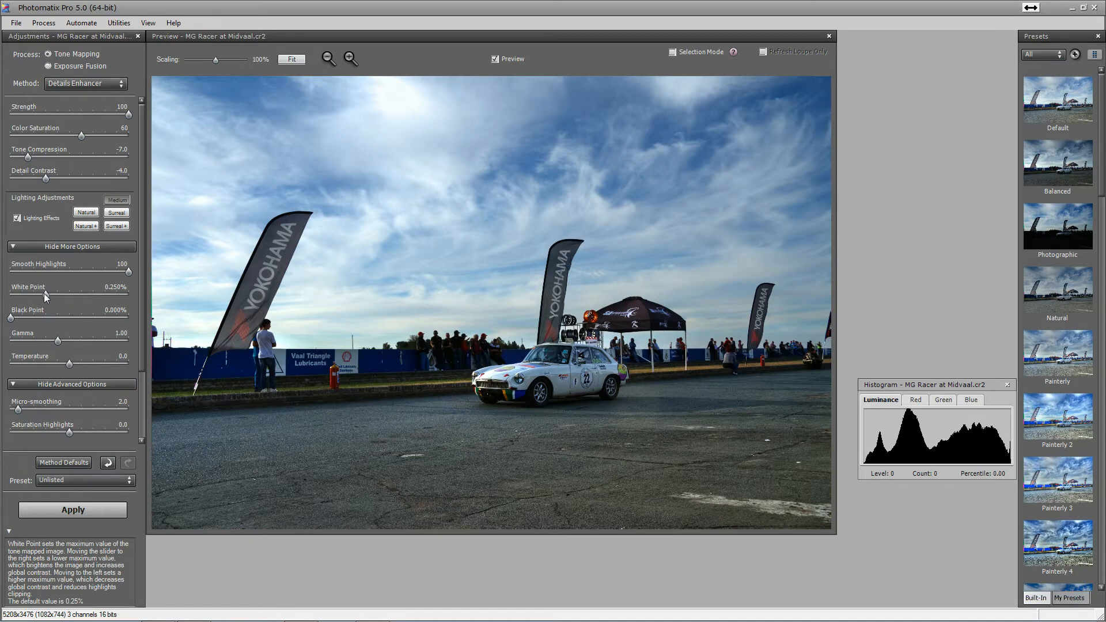
Step: Adjust the tonal range with White Point at 0.437%, Black Point at 0.866% and Gamma at 0.70
drag(49, 294, 51, 294)
drag(51, 294, 53, 294)
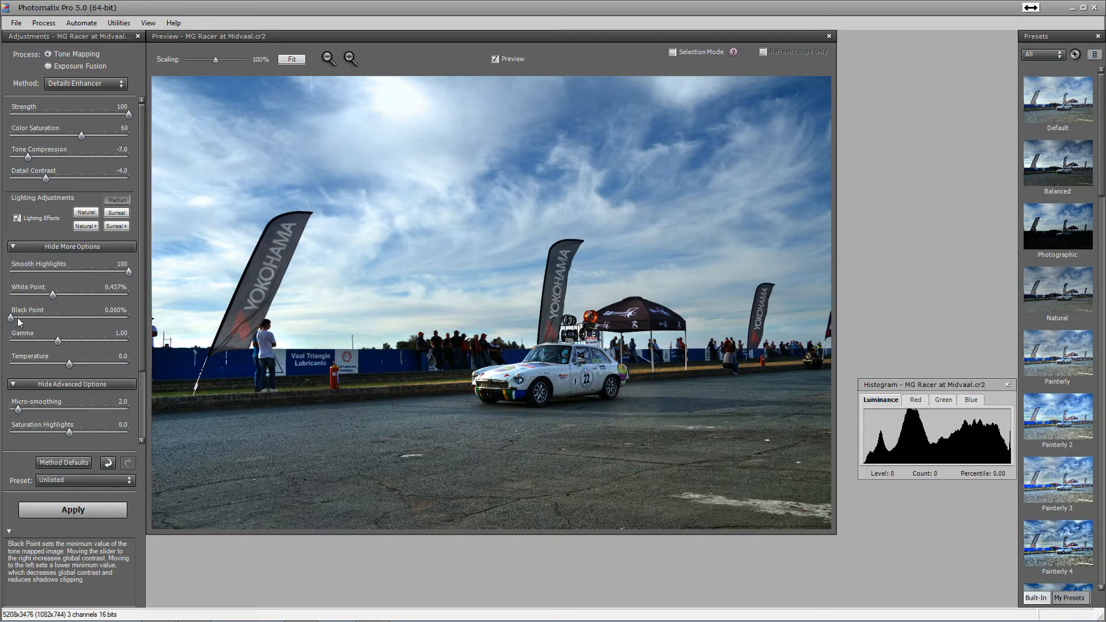
drag(11, 318, 65, 324)
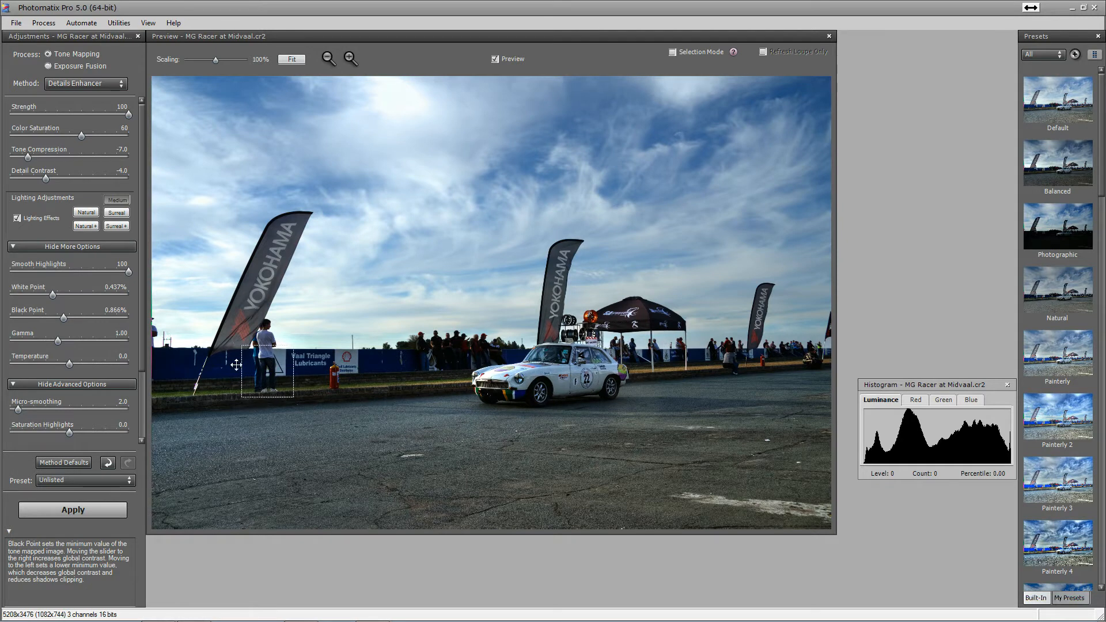
drag(57, 341, 77, 342)
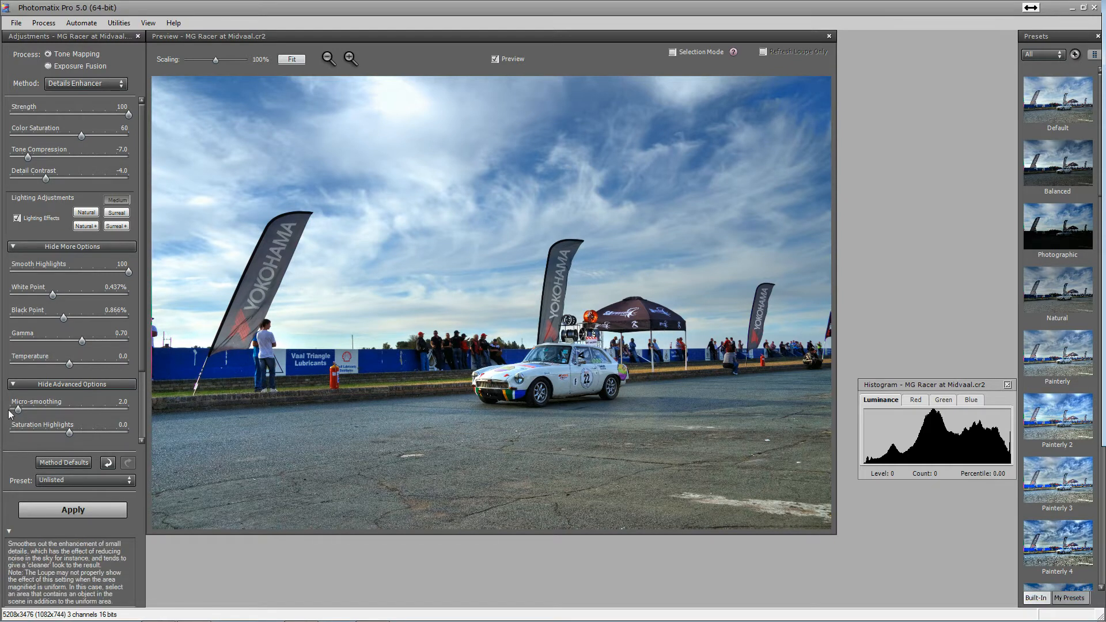
Step: Set Micro-smoothing to 30.0 and Saturation Highlights to 1.9
drag(18, 409, 50, 409)
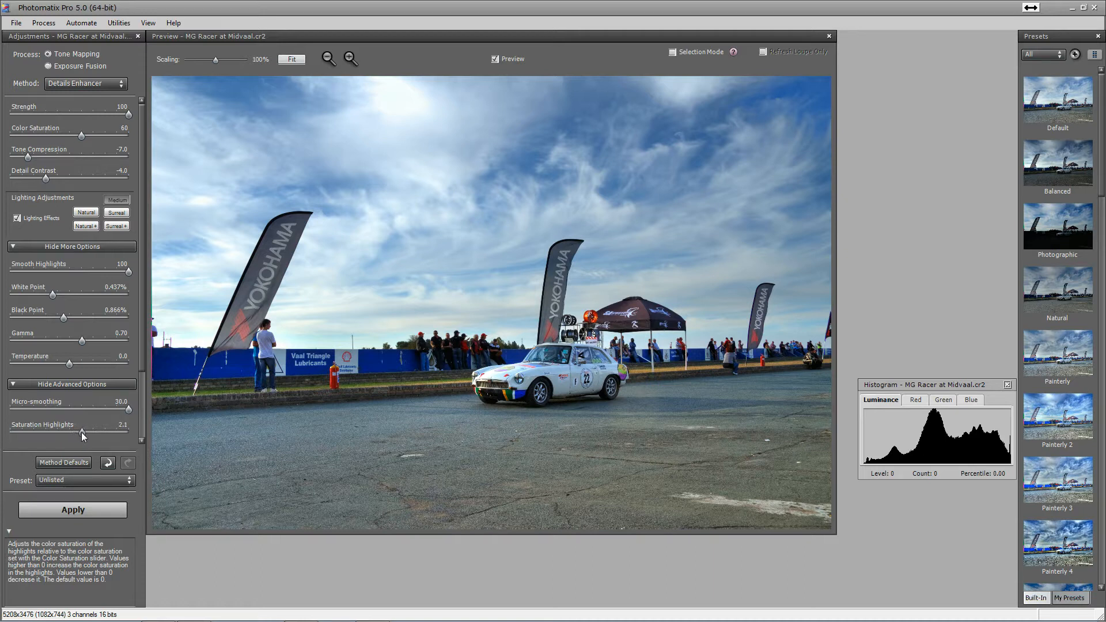
drag(80, 433, 80, 433)
Step: Compare the tone-mapped preview with the original photo by toggling the preview off and on
click(495, 58)
click(494, 58)
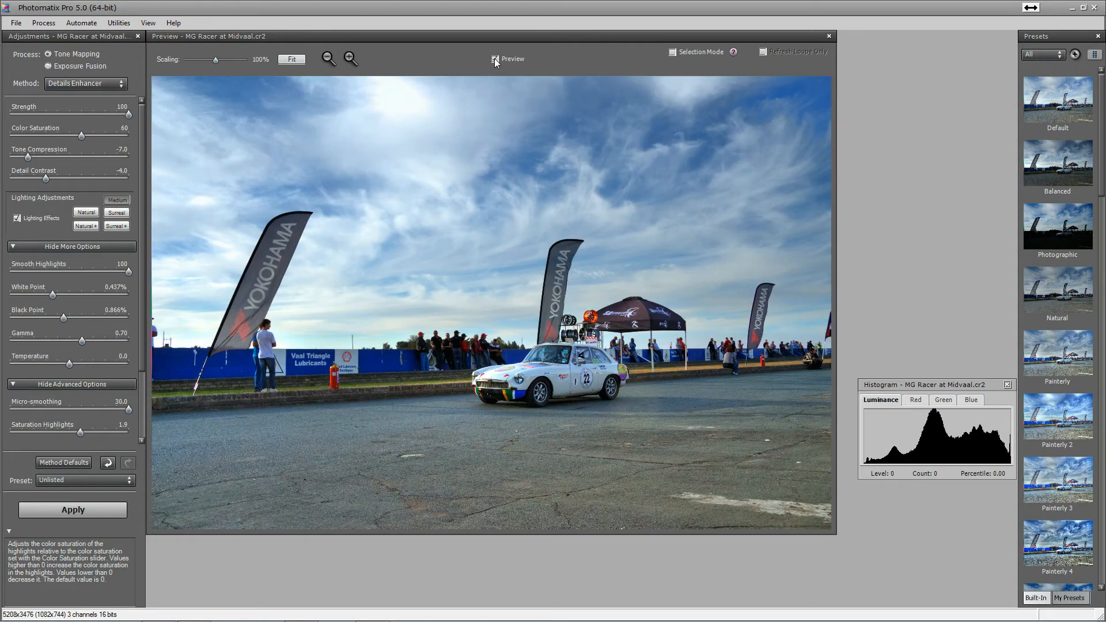
click(494, 58)
click(494, 58)
Step: Apply the tone mapping and save the final image as the JPEG file MG Racer at Midvaal_tonemapped
click(84, 510)
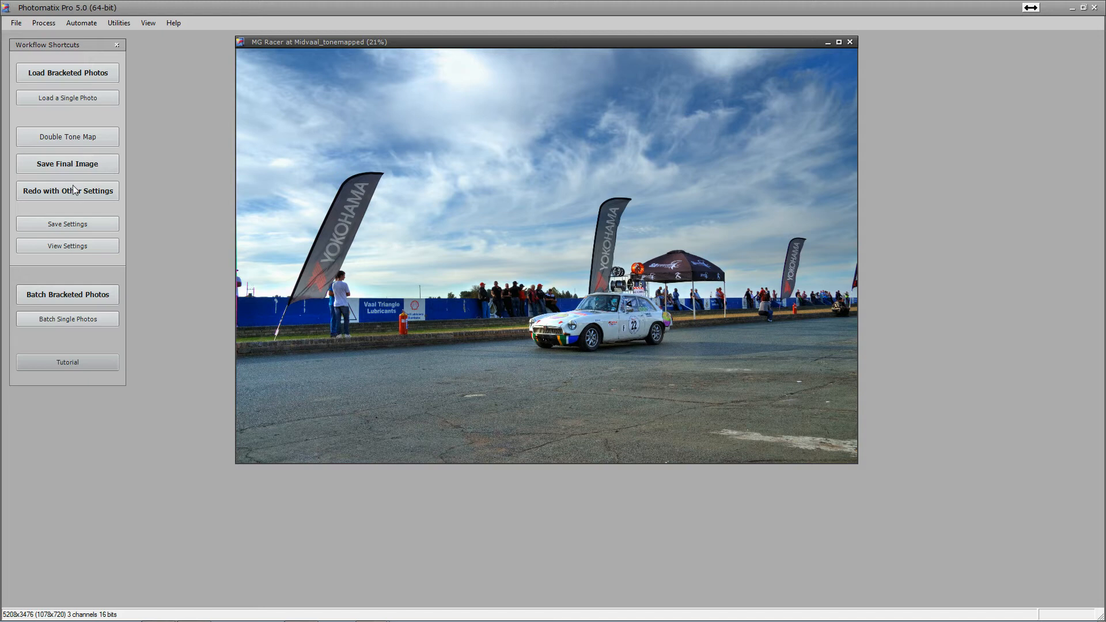
click(74, 165)
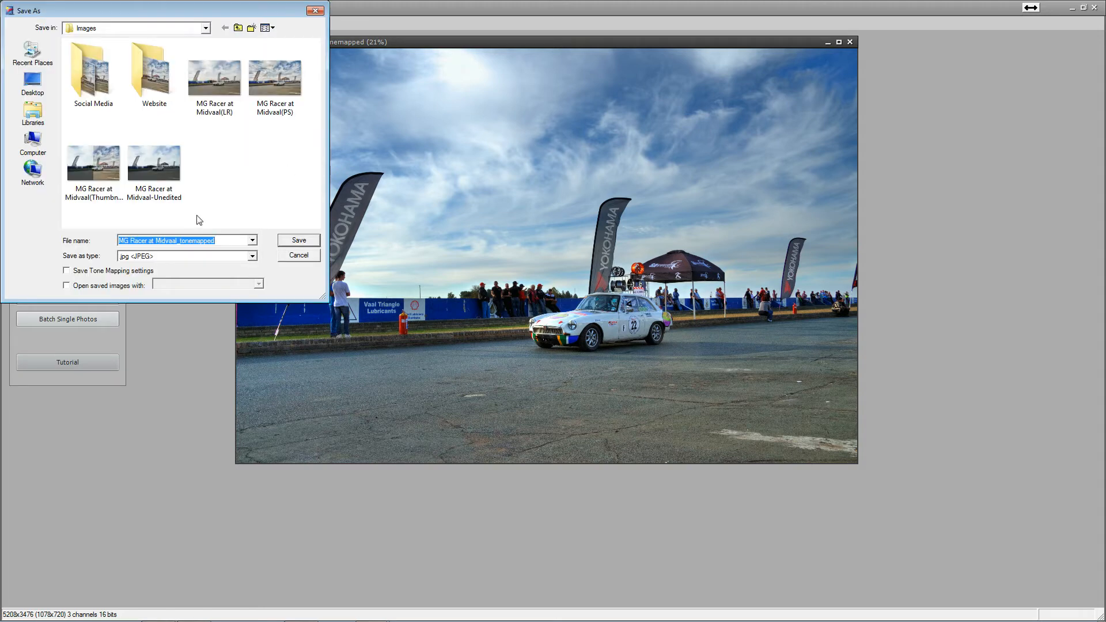
click(297, 241)
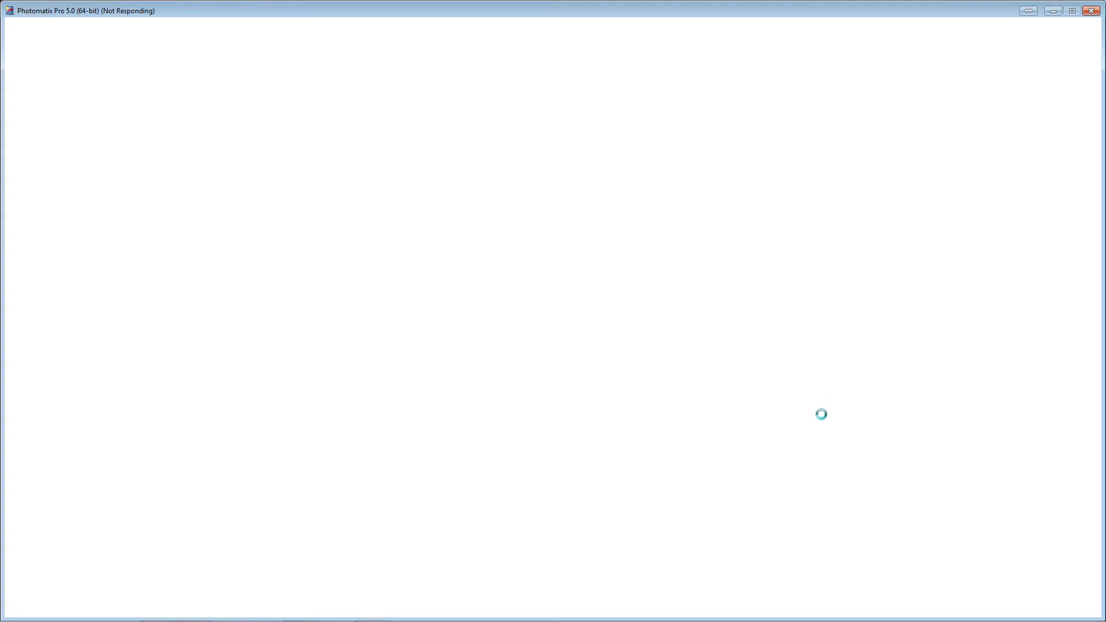
click(987, 611)
right_click(968, 560)
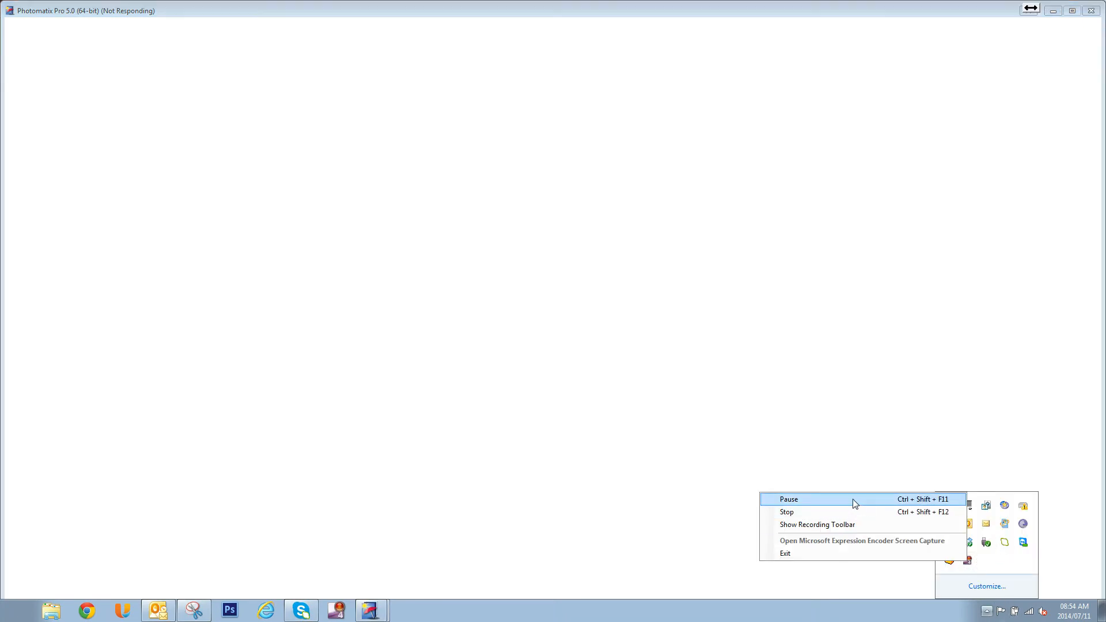
click(853, 499)
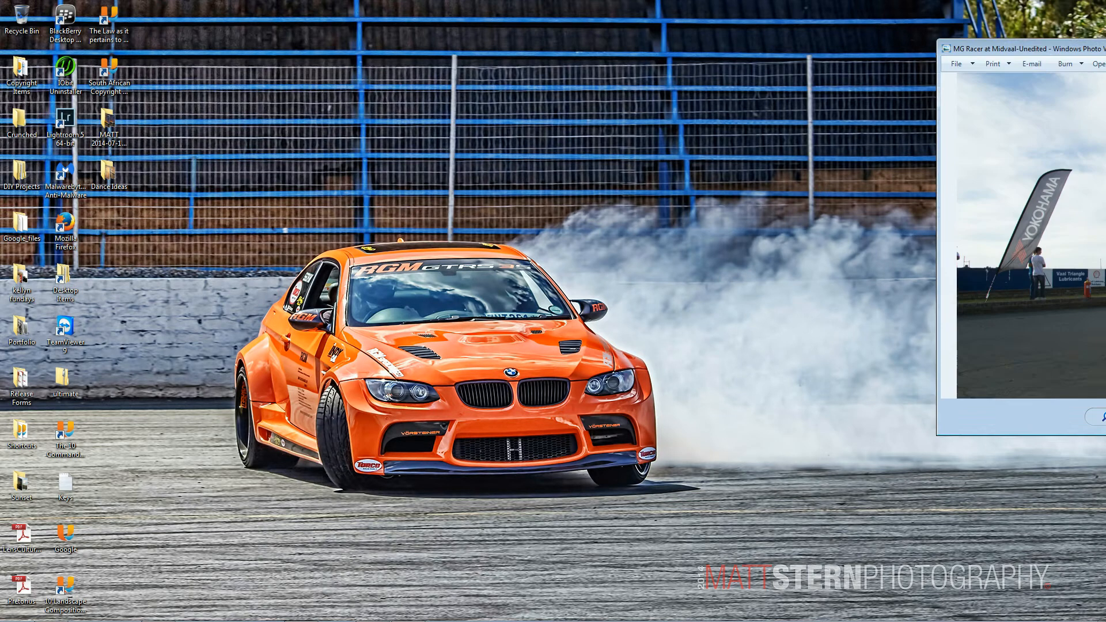
Step: Maximize Windows Photo Viewer and compare the unedited, tone-mapped, thumbnail, PS and LR versions of the MG Racer photo
drag(956, 44, 605, 0)
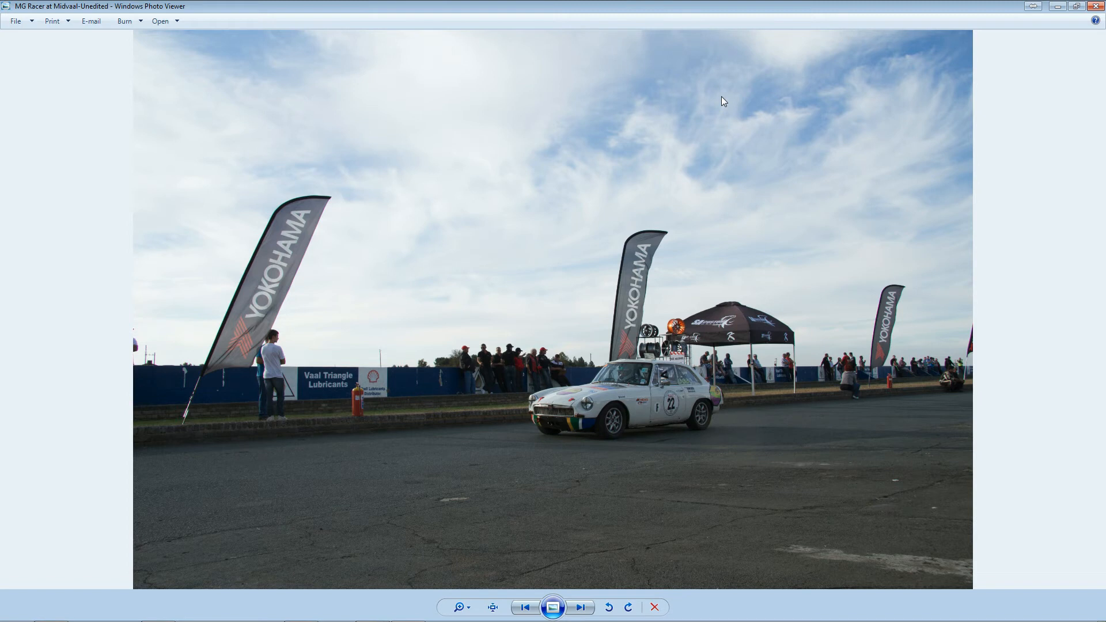
key(Right)
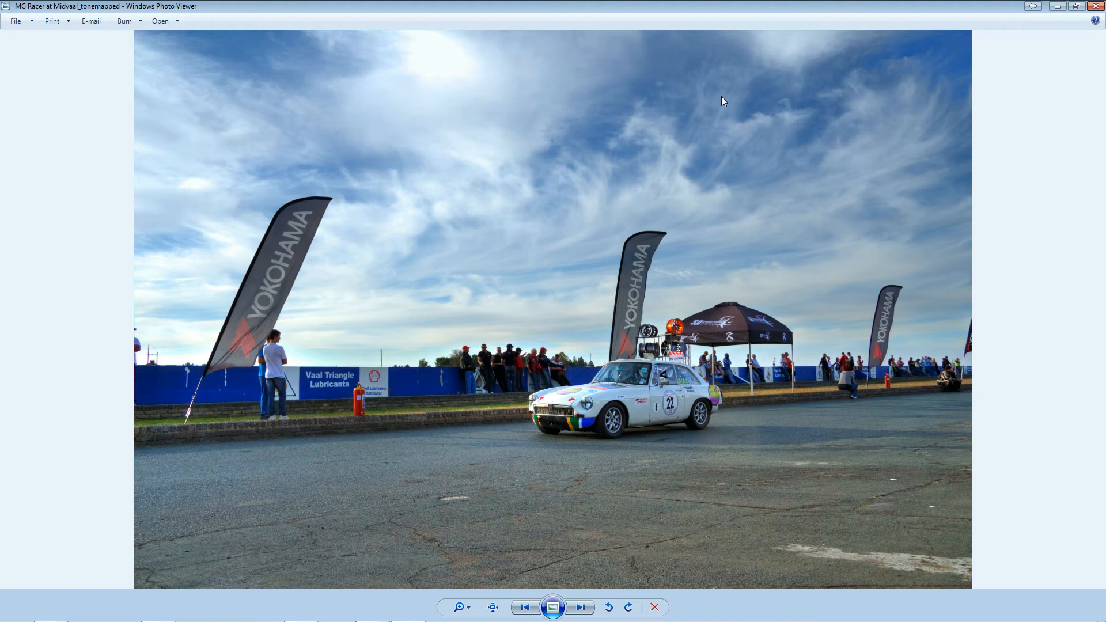
key(Right)
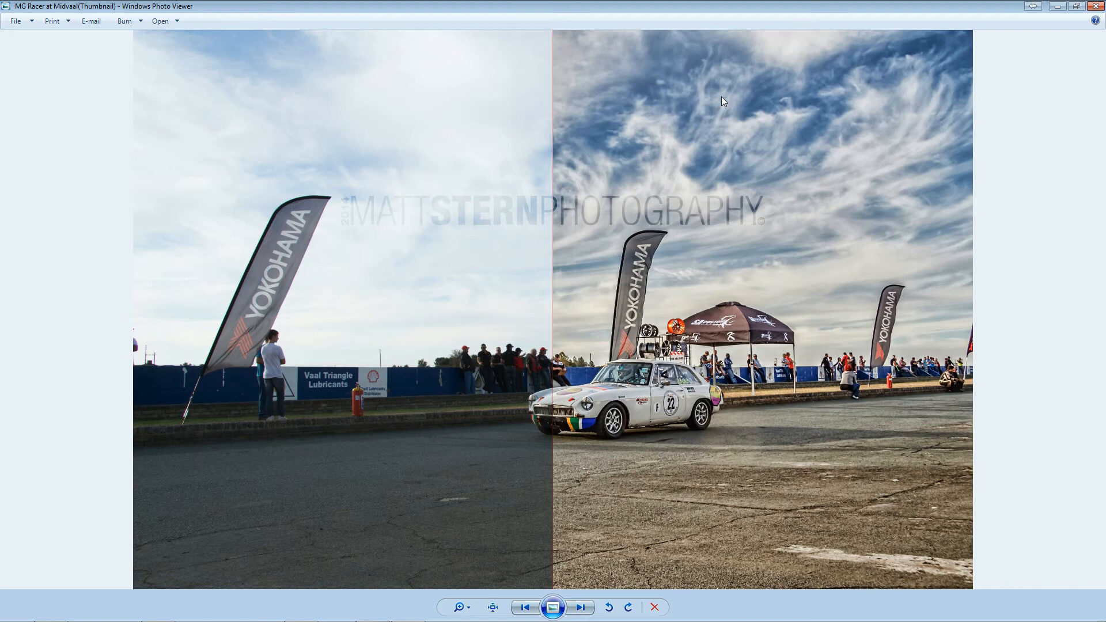
key(Right)
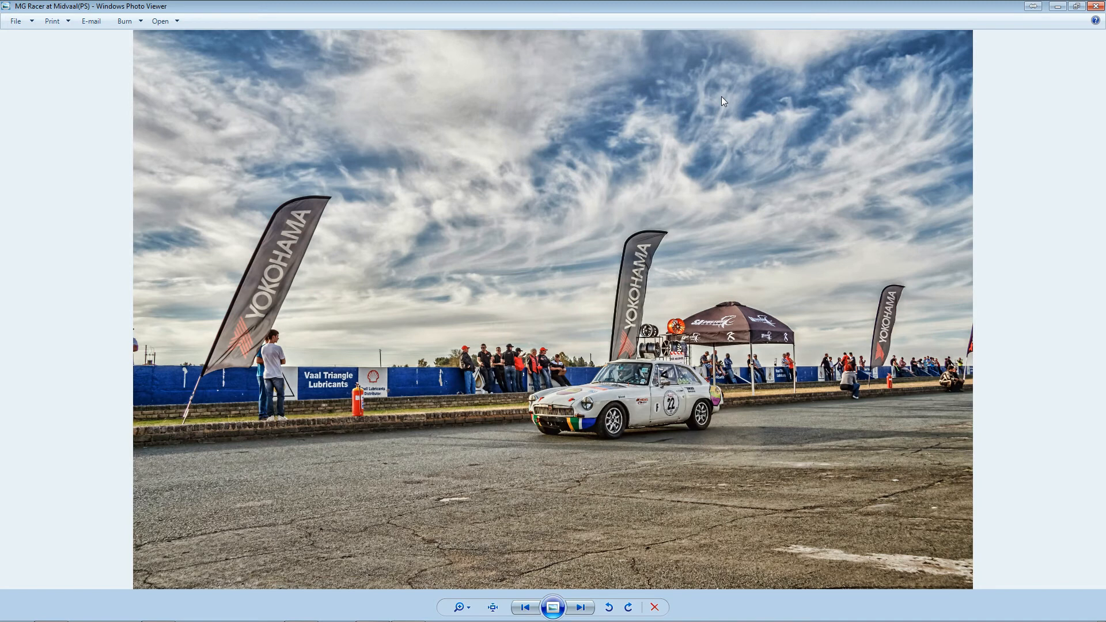
key(Right)
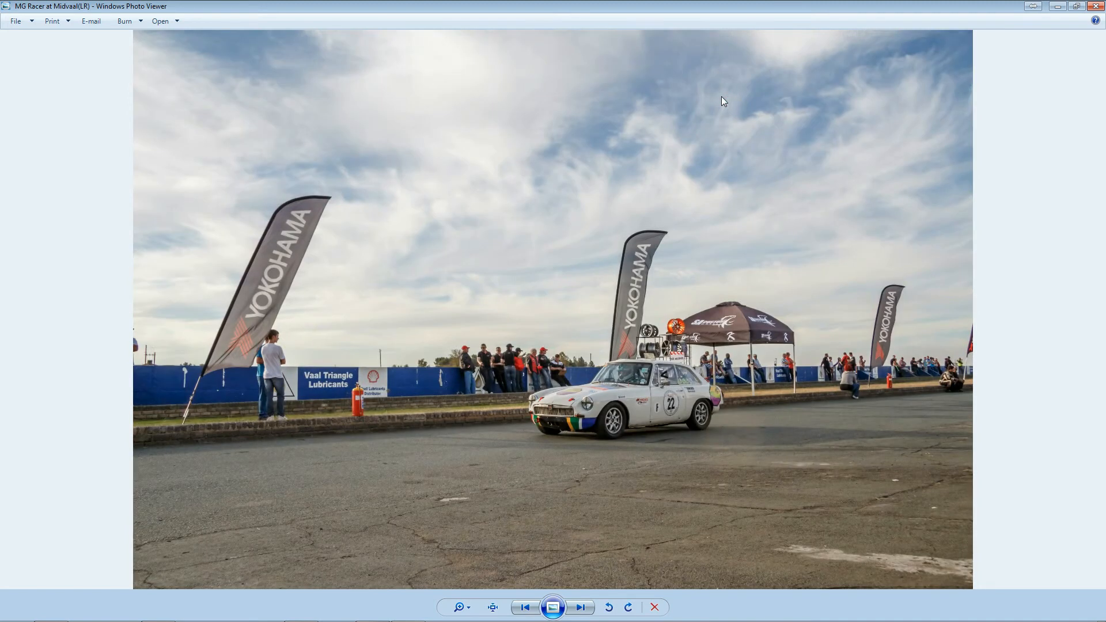
key(Right)
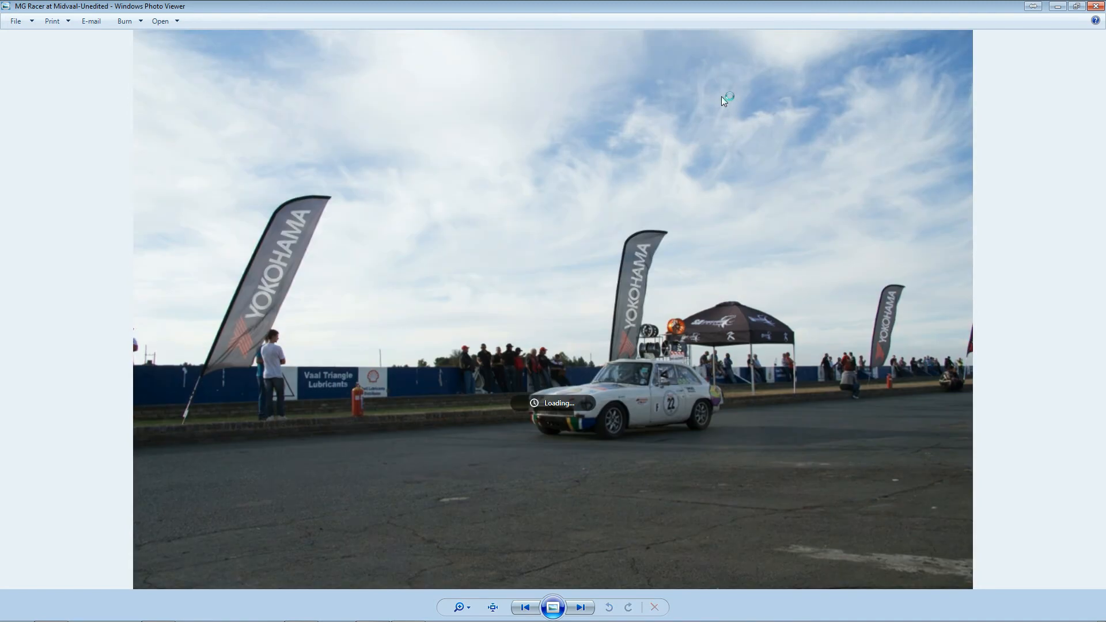
Step: Compare the unedited MG Racer photo with its LR, PS and tone-mapped versions, and close the photo viewer
key(Left)
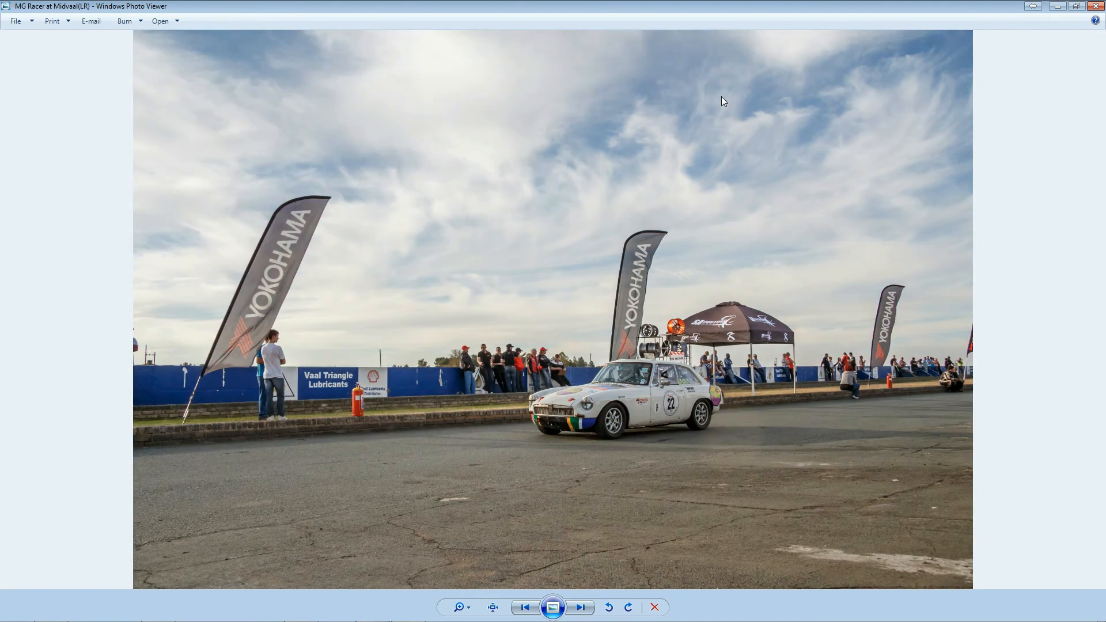
key(Right)
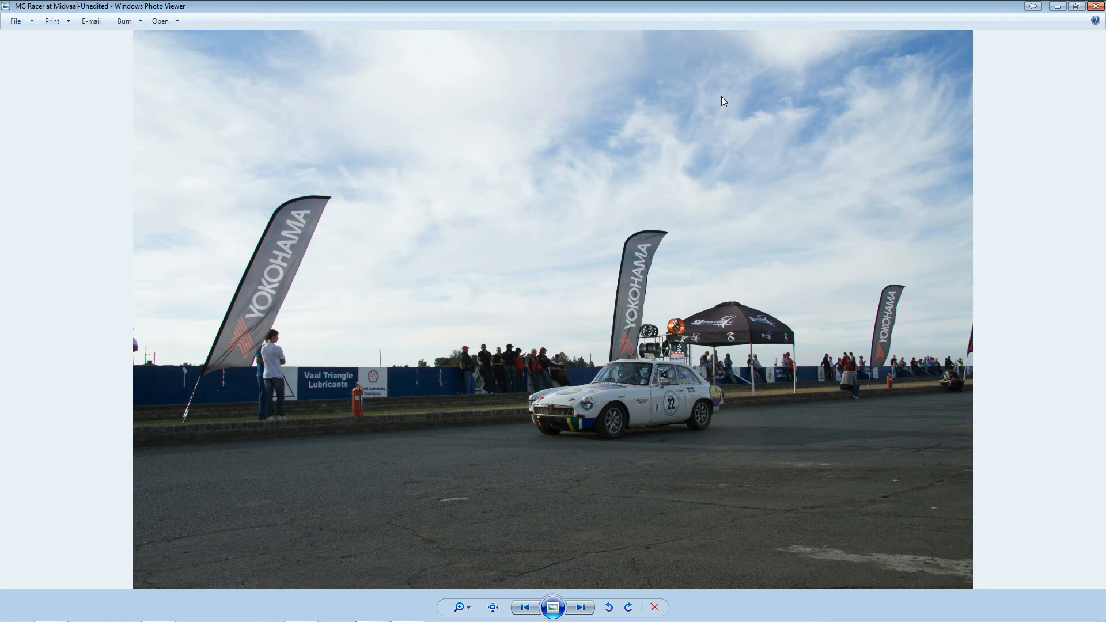
key(Left)
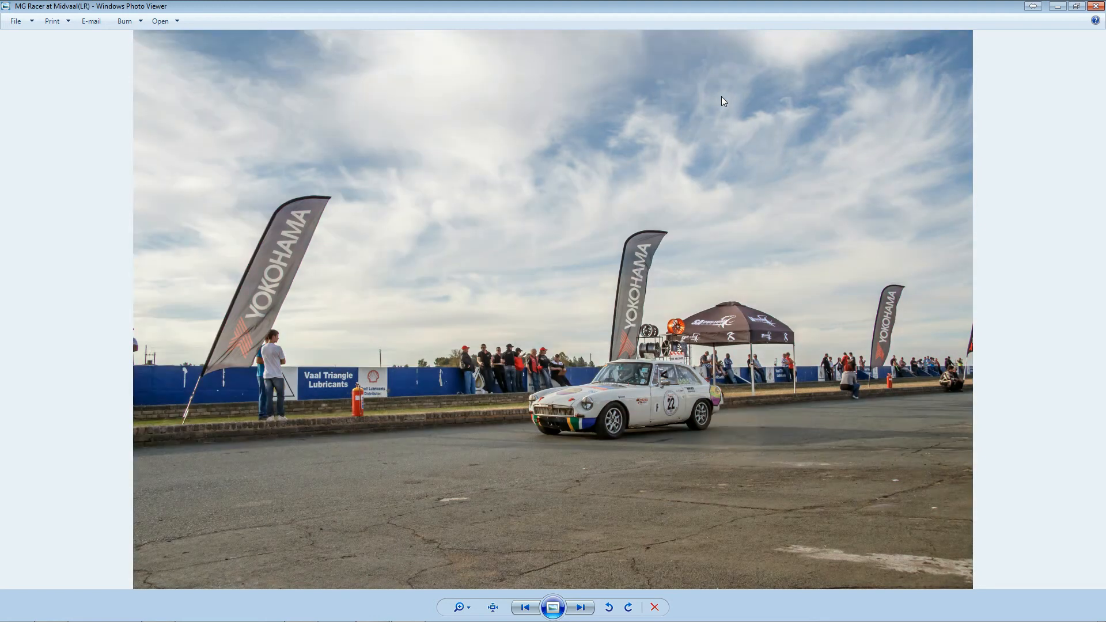
key(Left)
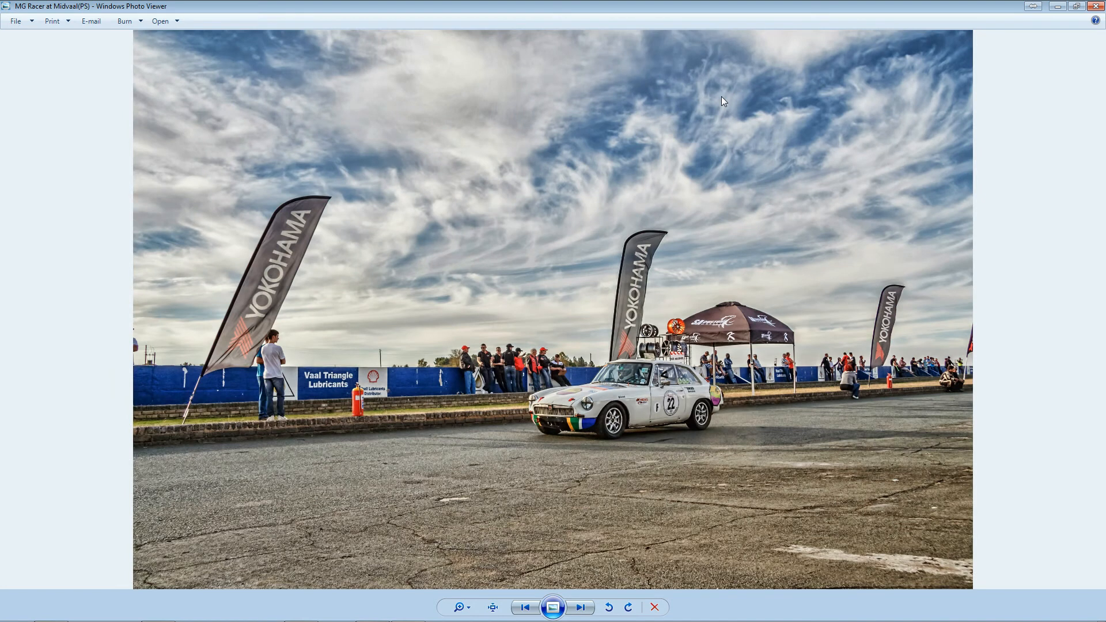
key(Left)
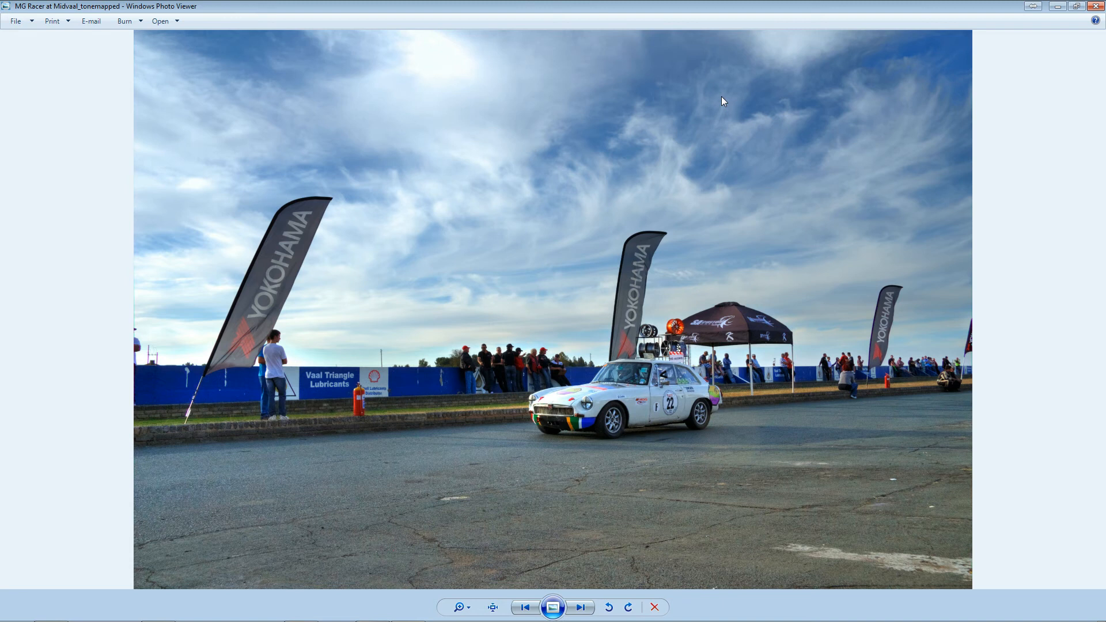
key(Left)
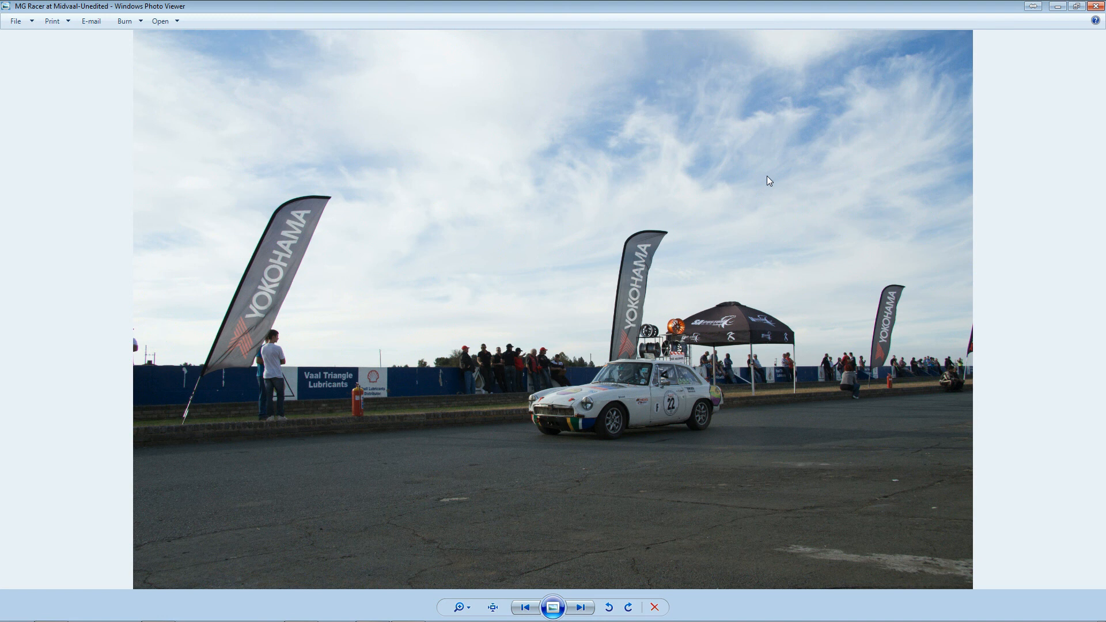
click(1096, 6)
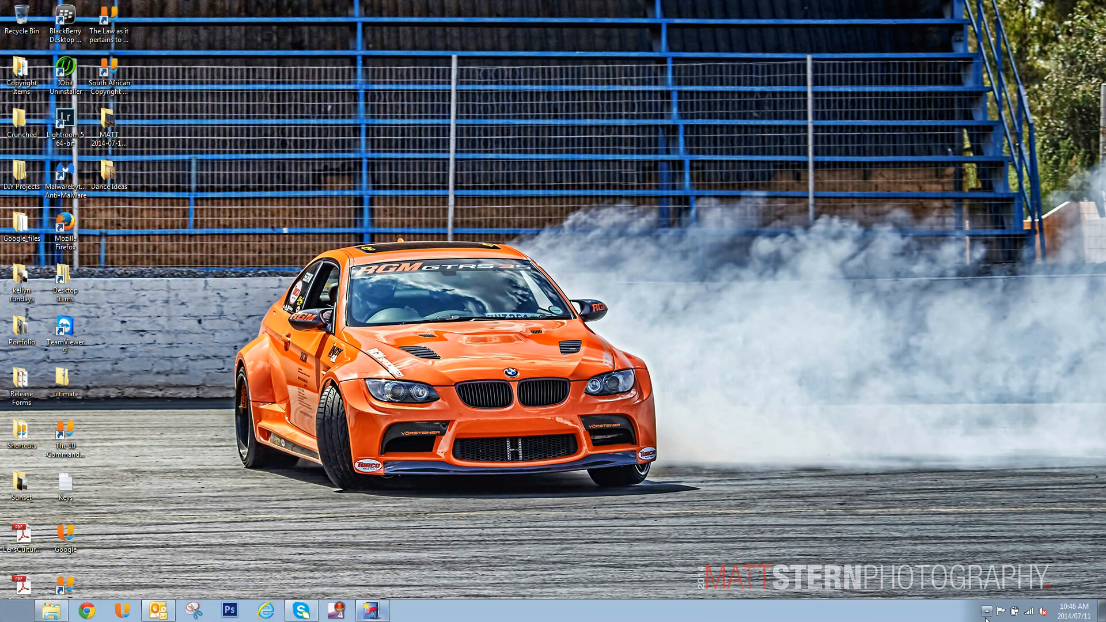
click(987, 611)
right_click(968, 560)
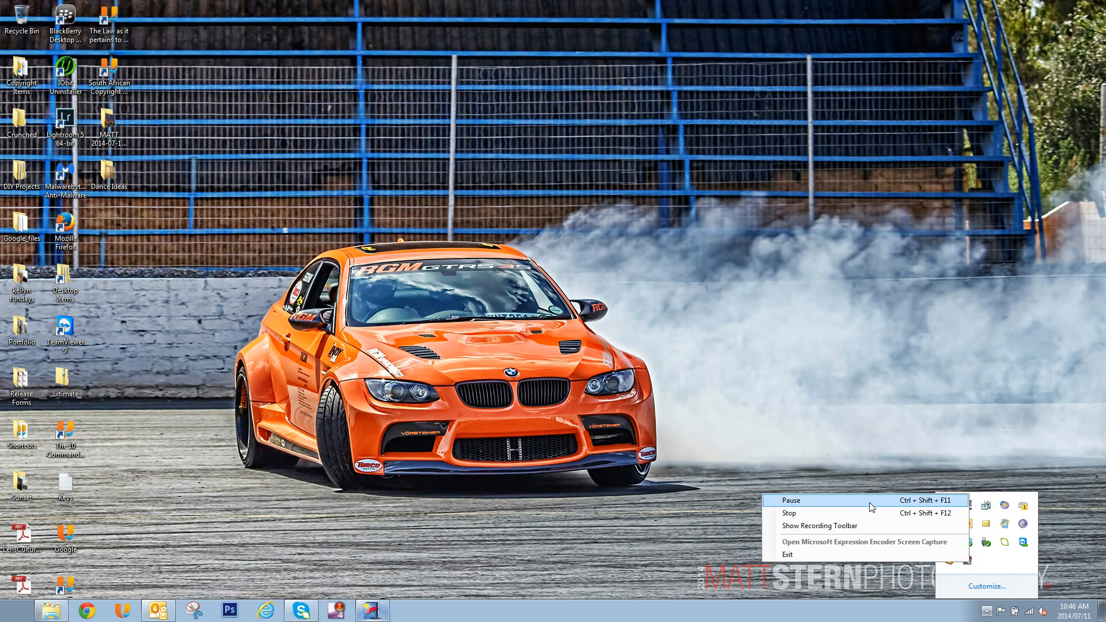